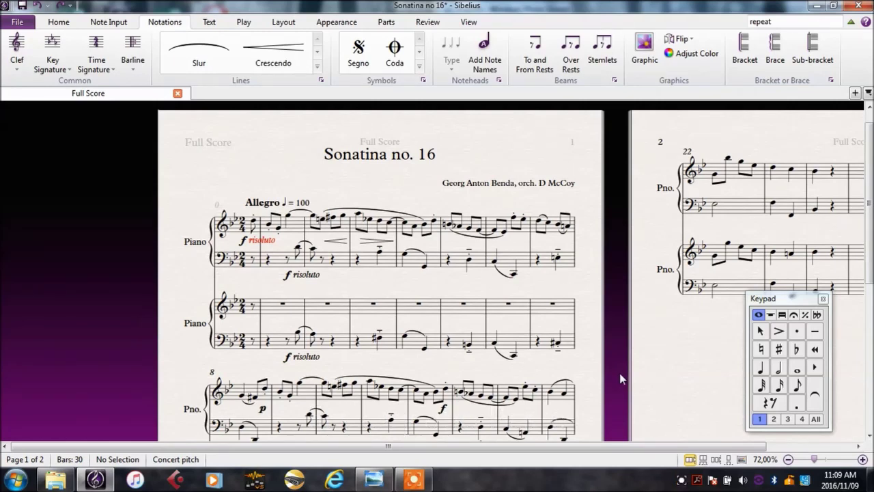
Step: Add a Violin 1 staff through the Add or Remove Instruments dialog
mouse_move(593, 312)
mouse_down()
mouse_move(592, 324)
mouse_move(590, 315)
mouse_up()
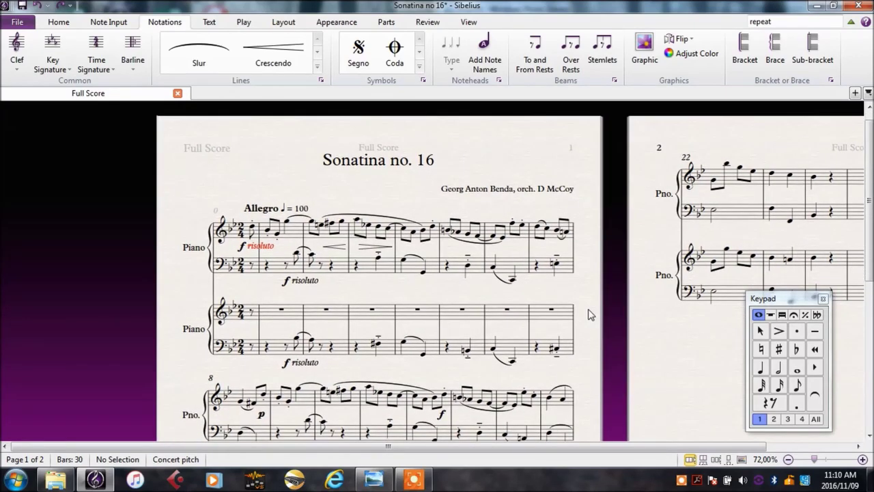
key(i)
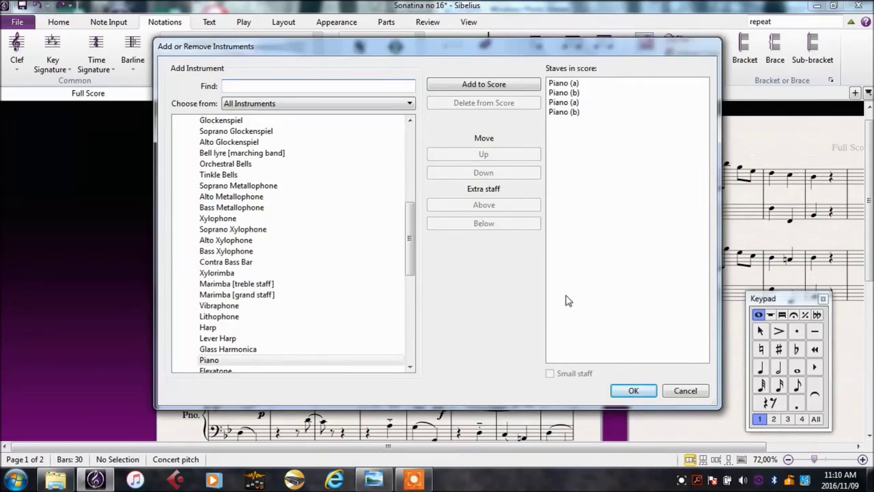
text(violin)
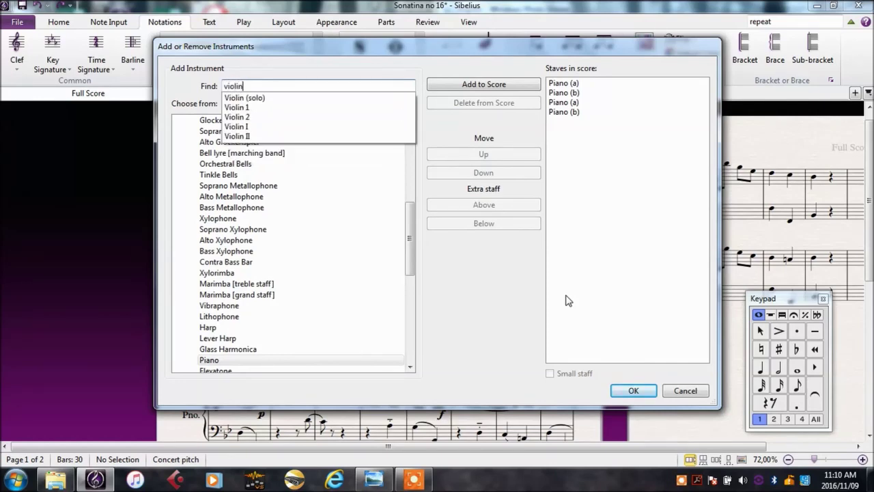
key(Down)
key(Down)
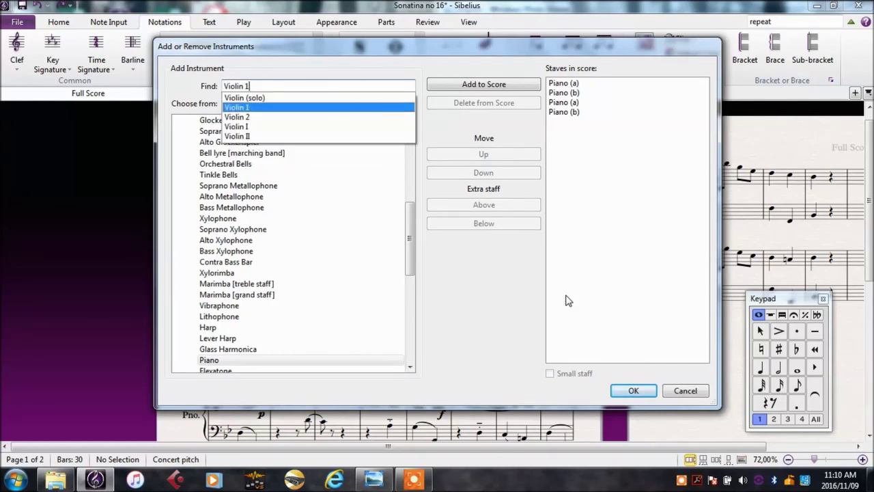
key(Return)
key(Return)
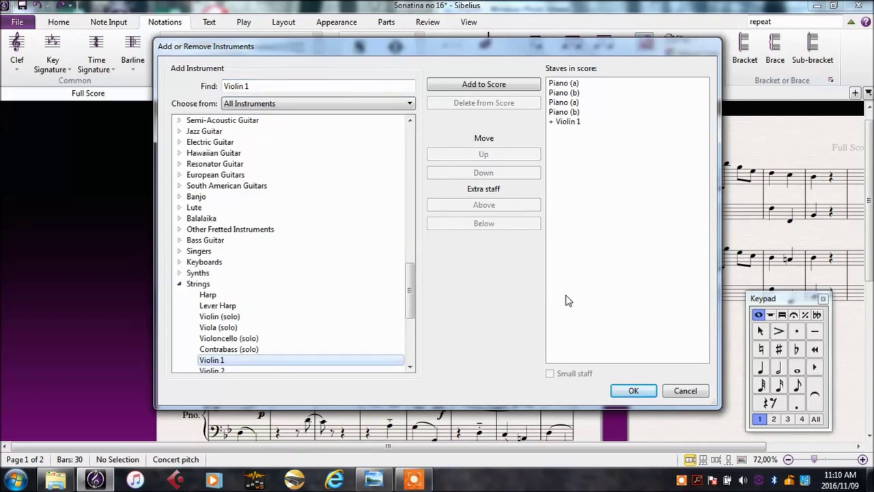
Step: Add a Trombone staff to the score
double_click(247, 86)
drag(234, 88, 217, 92)
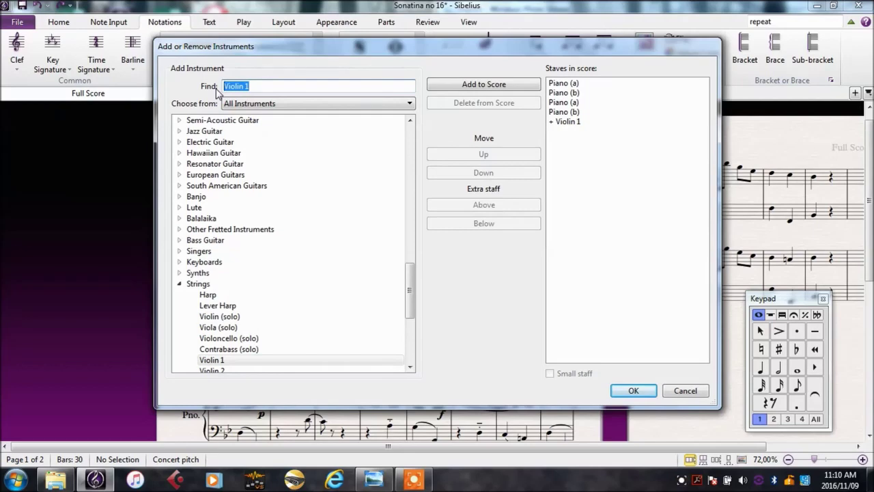
text(Trombone)
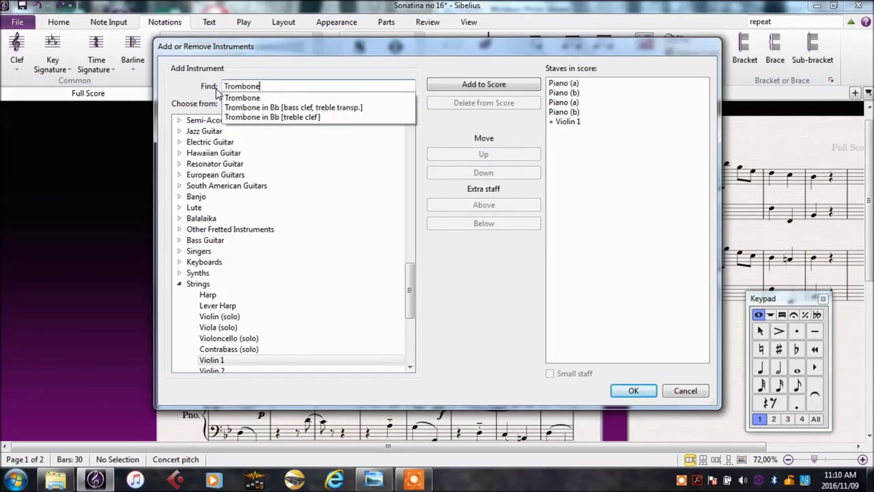
key(Down)
key(Return)
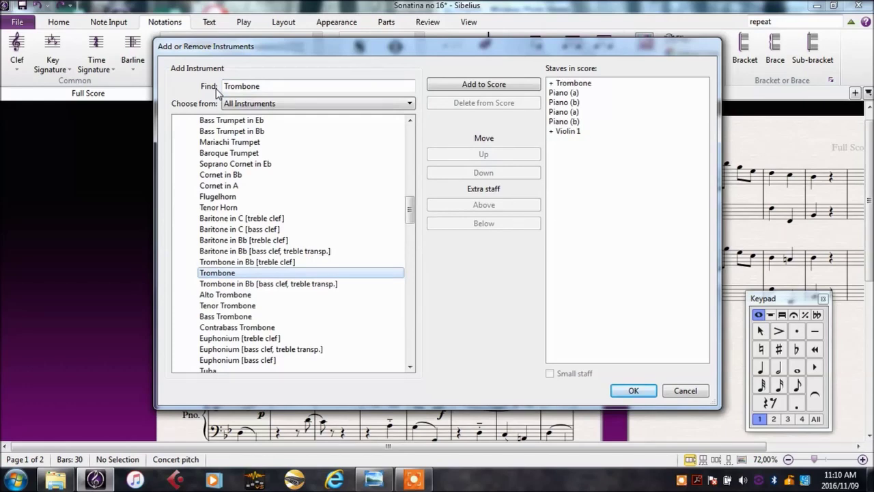
Step: Add a Horn in F staff to the score
drag(282, 87, 221, 93)
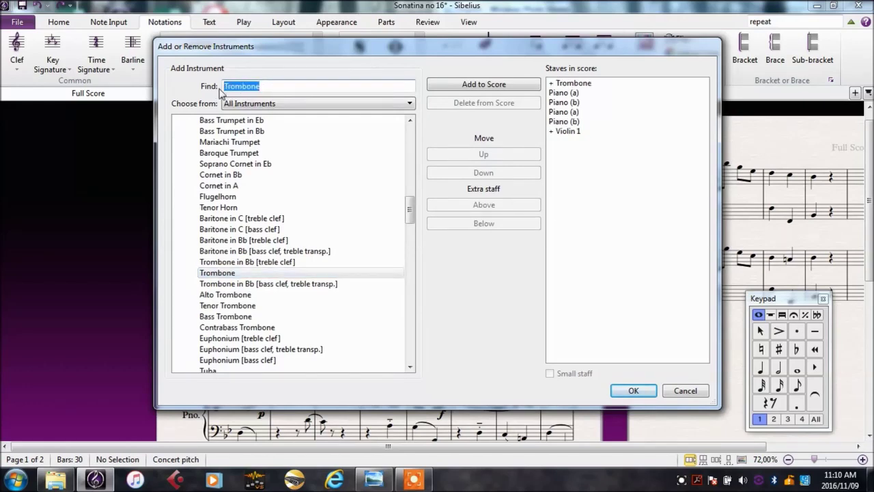
click(252, 272)
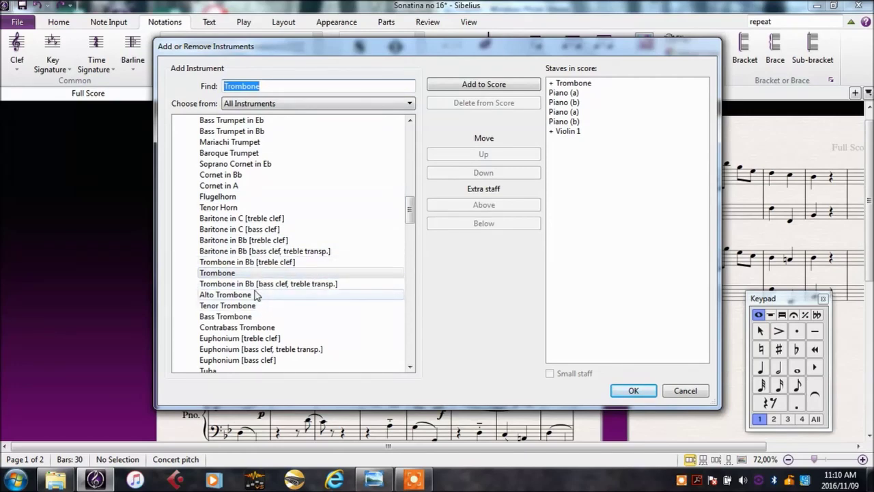
scroll(252, 253, down, 2)
scroll(252, 254, up, 7)
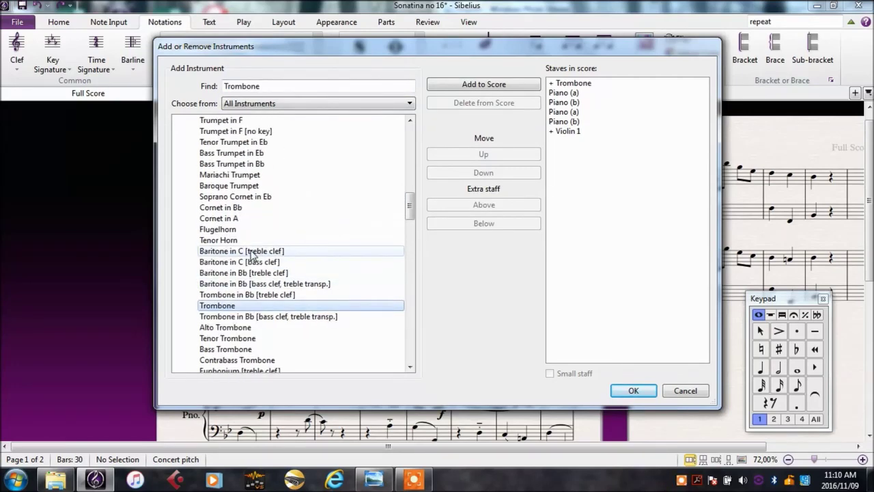
scroll(252, 254, up, 7)
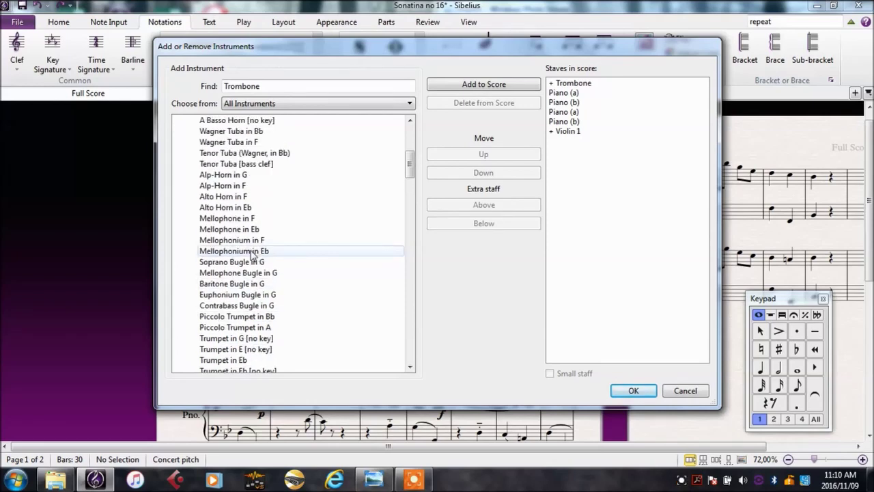
scroll(252, 254, up, 6)
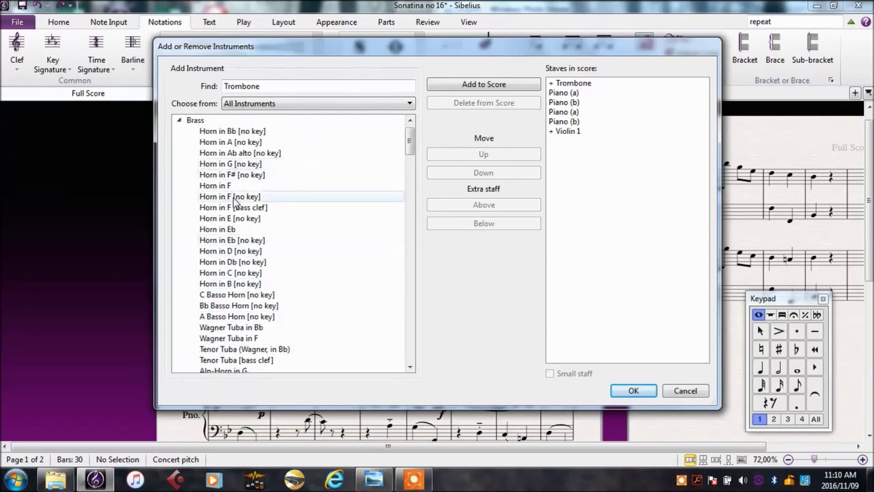
double_click(230, 186)
double_click(289, 87)
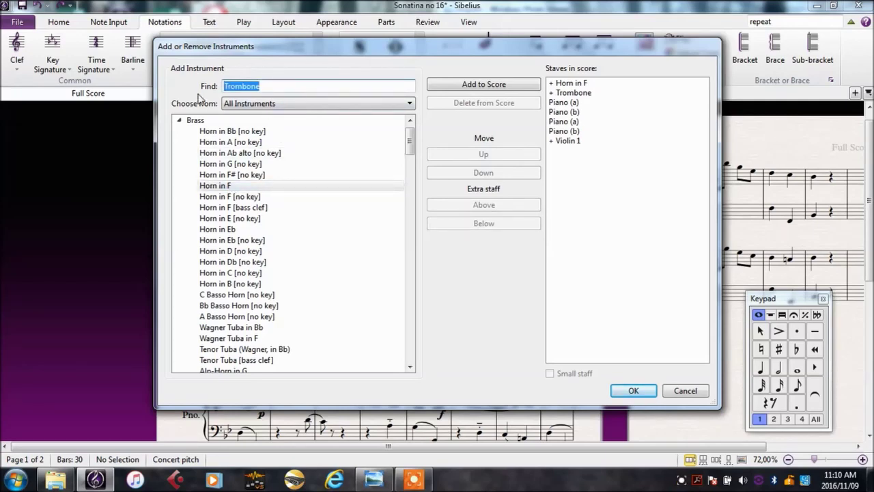
Step: Add a Flute staff to the score
text(F)
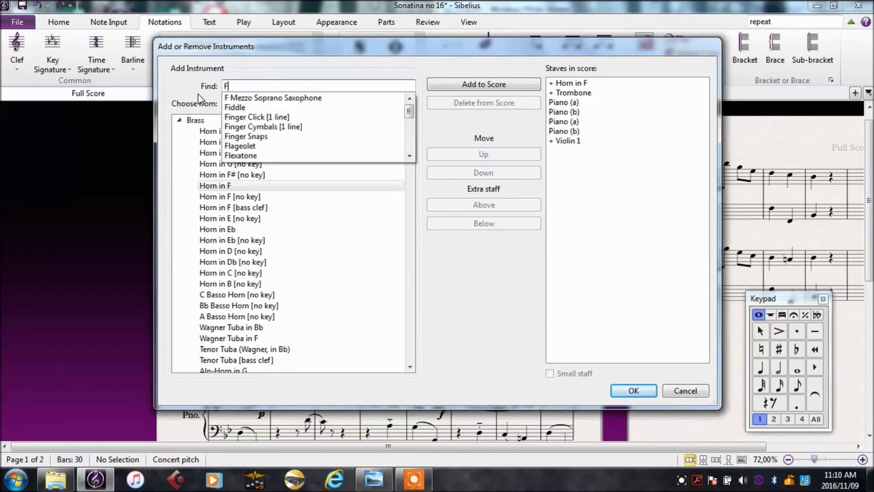
text(lute)
key(Down)
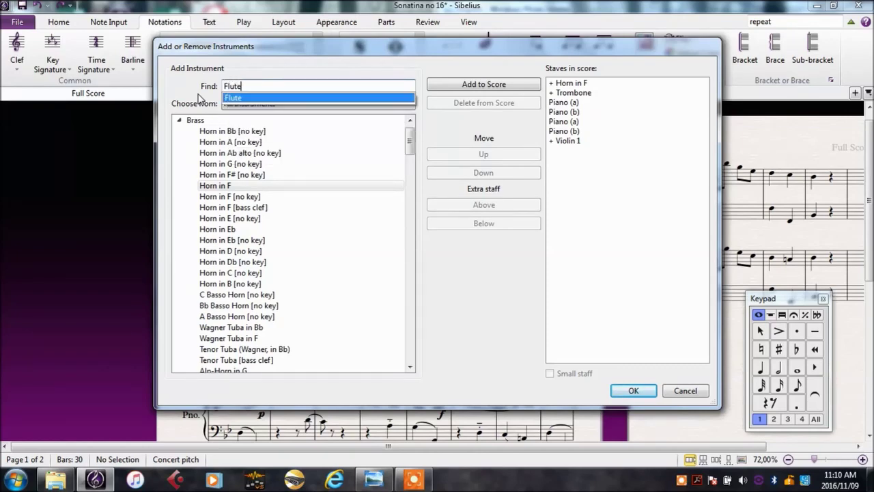
key(Return)
key(Return)
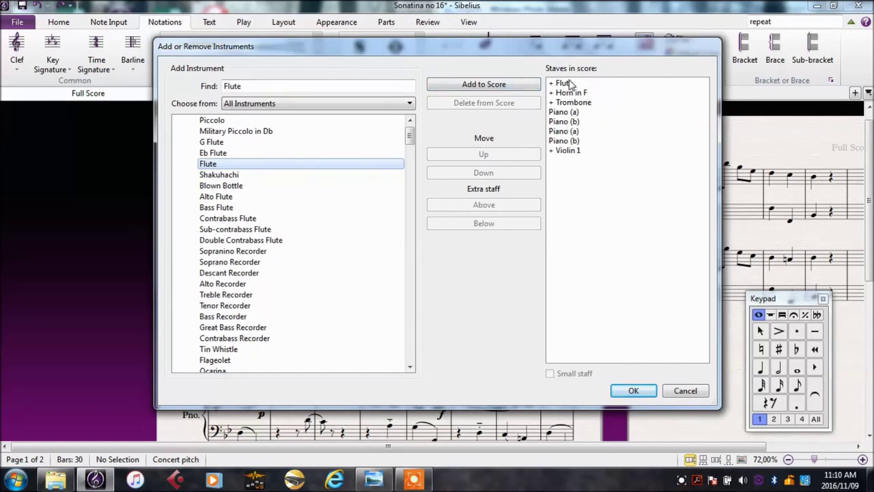
Step: Move Violin 1 up to sit directly below the Flute and confirm the line-up
click(578, 153)
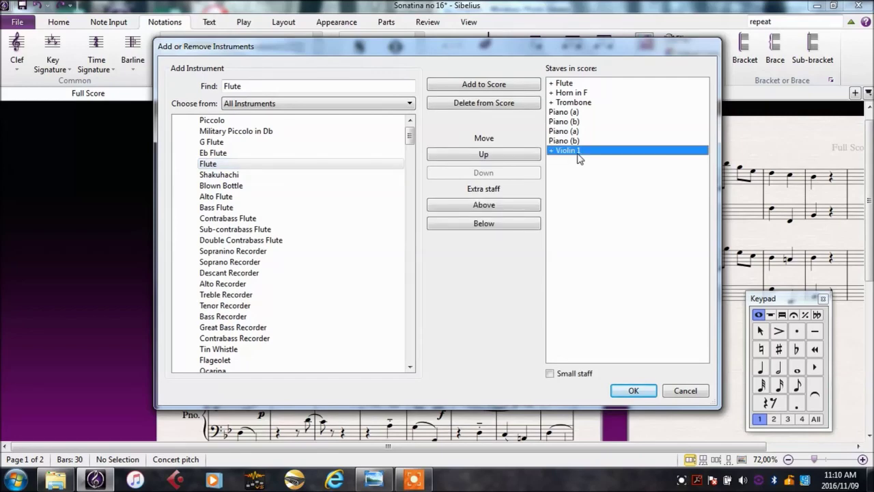
click(488, 156)
click(489, 156)
click(489, 156)
click(489, 155)
click(489, 156)
click(489, 155)
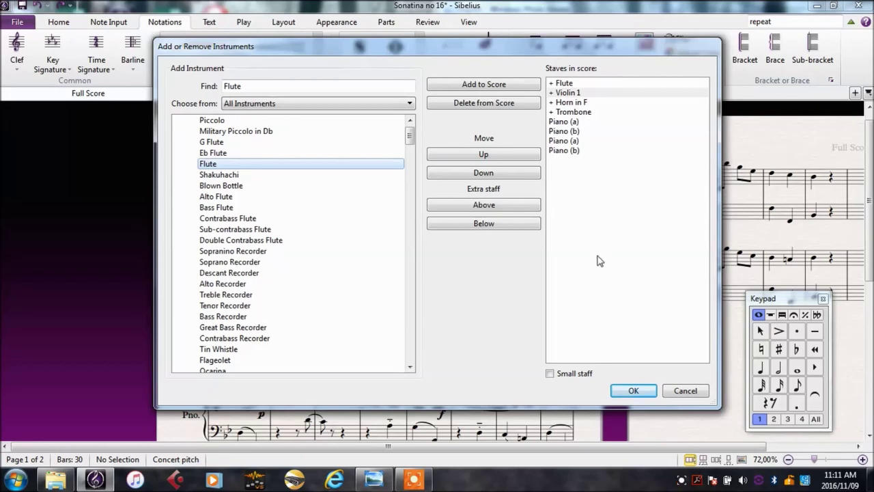
click(632, 391)
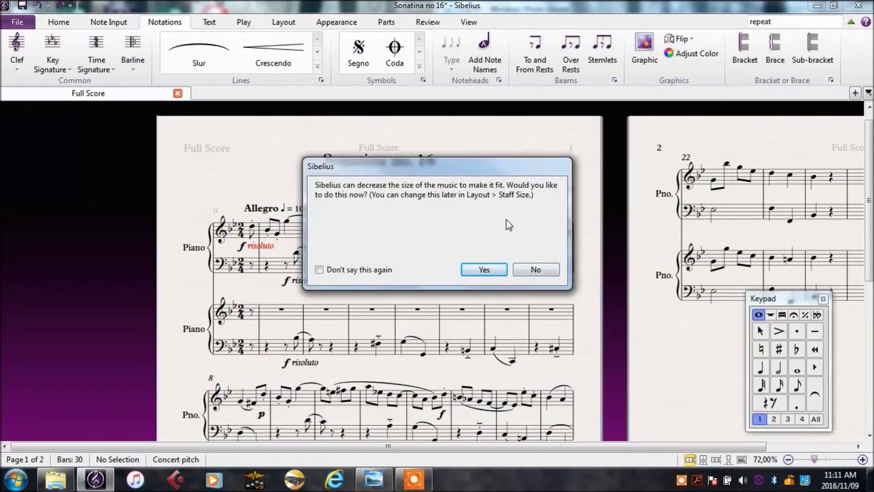
Step: Accept reducing the music size, then turn the four new staves' pickup-bar rests into eighth rests
click(481, 269)
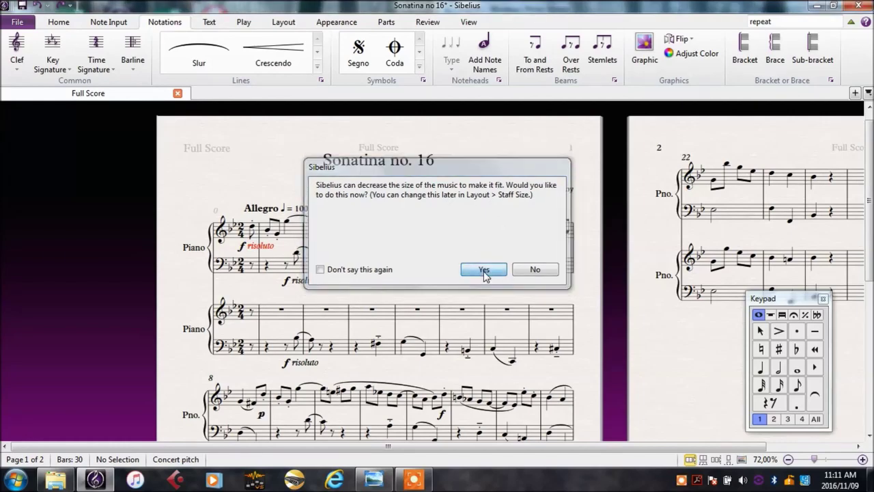
drag(483, 271, 553, 260)
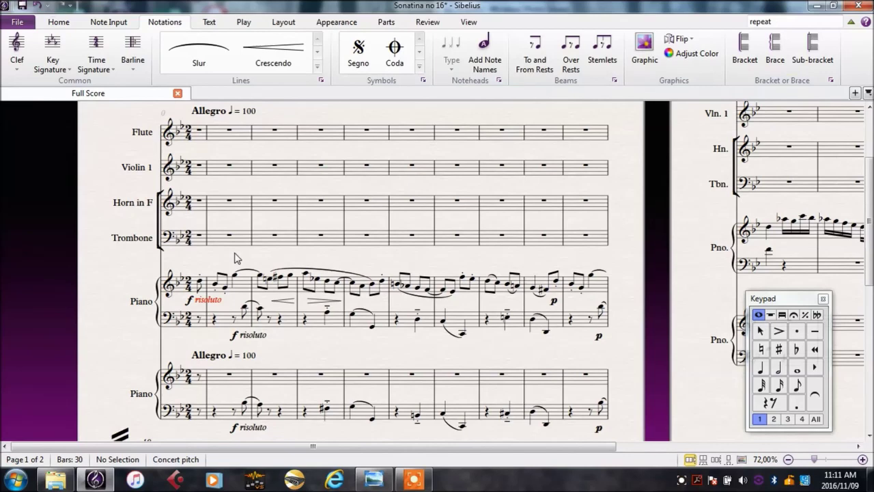
click(198, 237)
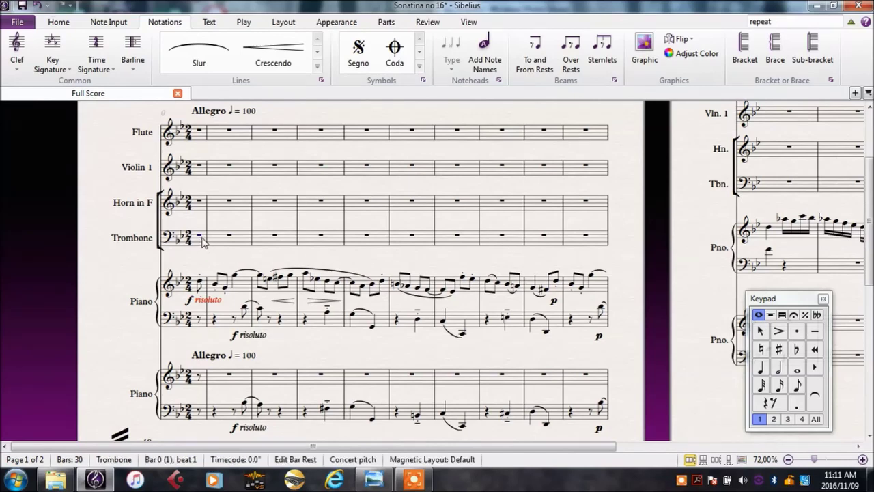
shift+click(201, 137)
key(KP_3)
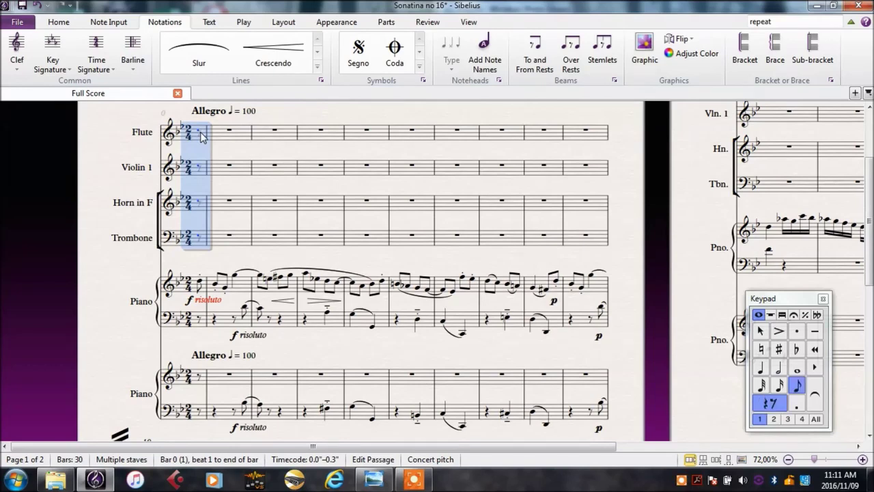
click(237, 191)
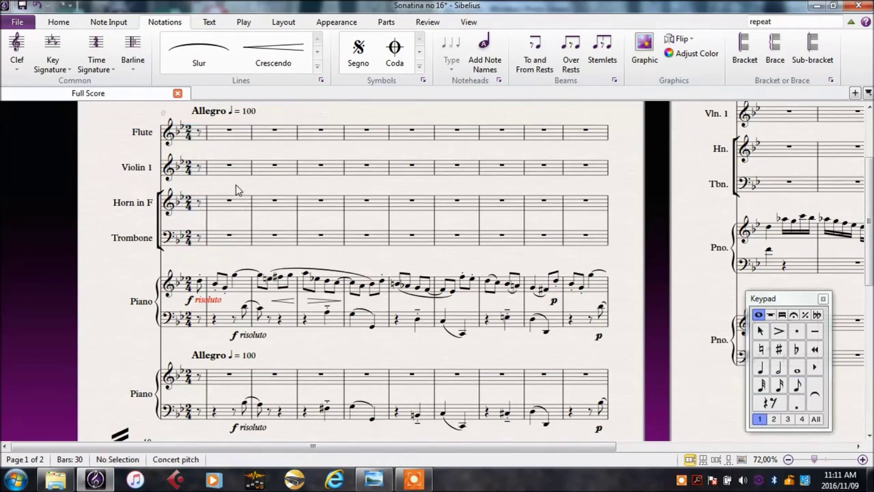
mouse_move(367, 248)
mouse_down()
mouse_move(405, 254)
mouse_move(365, 245)
mouse_up()
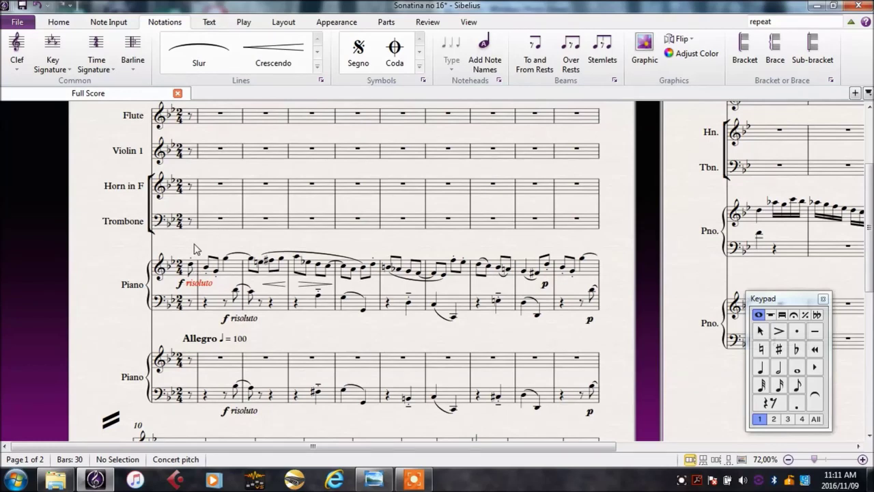
scroll(217, 248, down, 2)
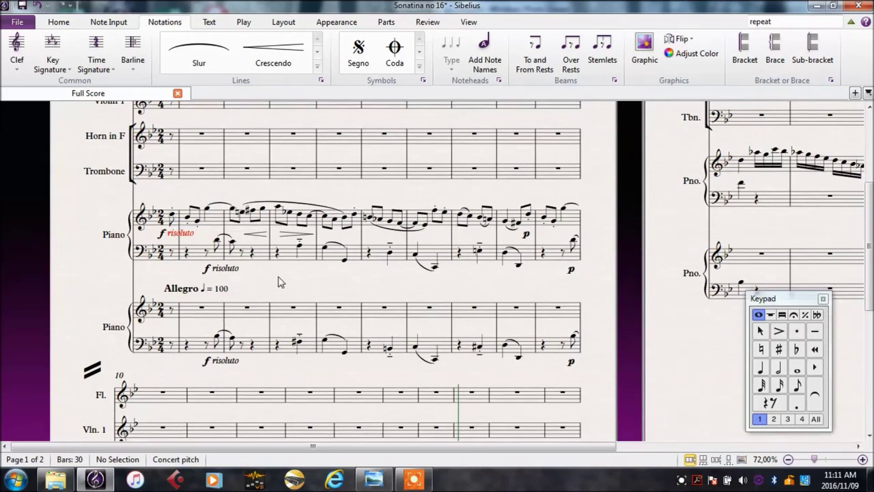
drag(390, 287, 370, 238)
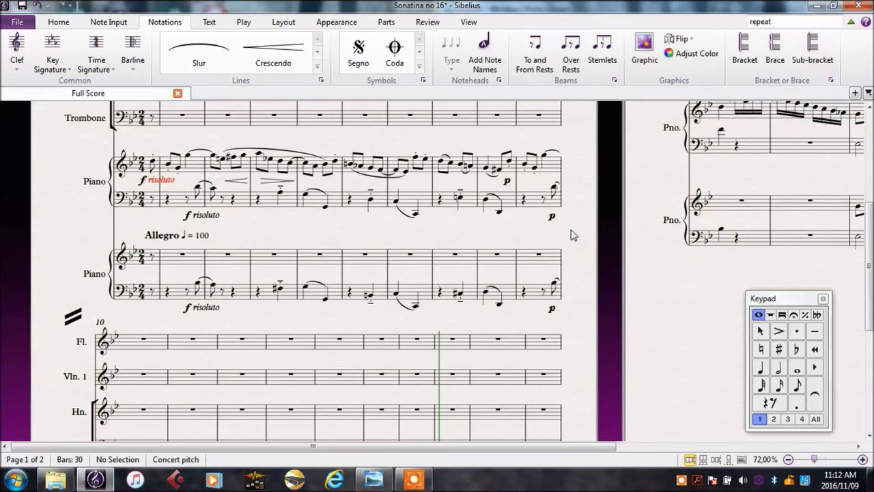
drag(401, 230, 440, 294)
Step: Copy the piano's opening melody through bar 8 and paste it into Violin 1 from bar 0
click(190, 221)
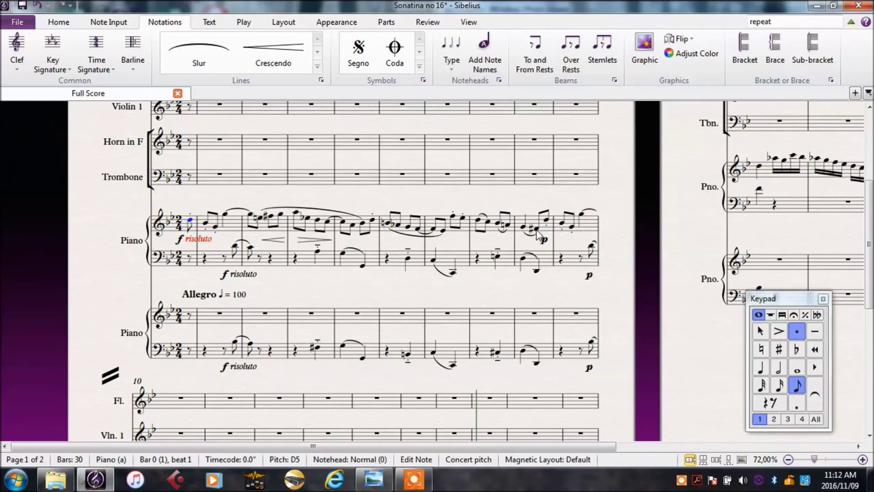
shift+click(538, 236)
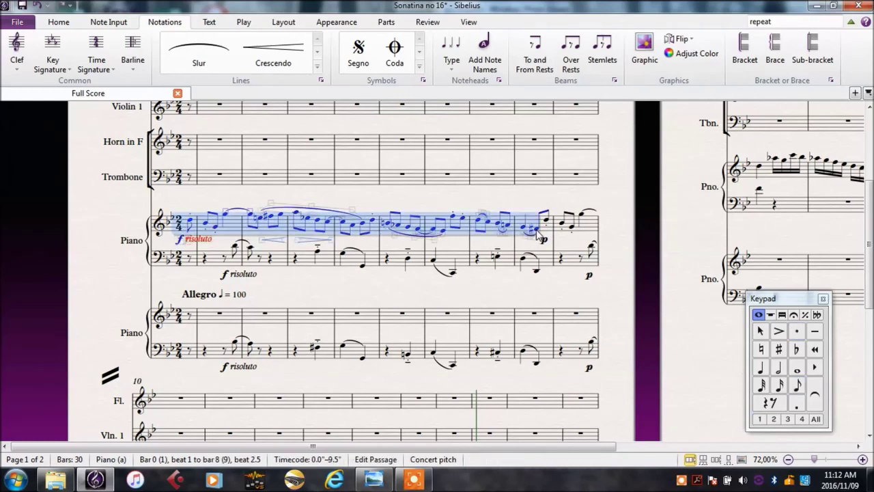
key(ctrl+c)
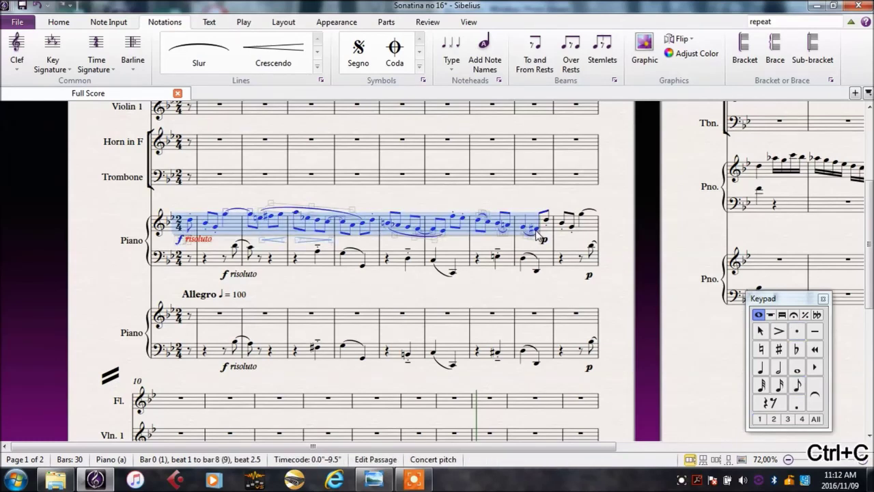
drag(433, 203, 444, 260)
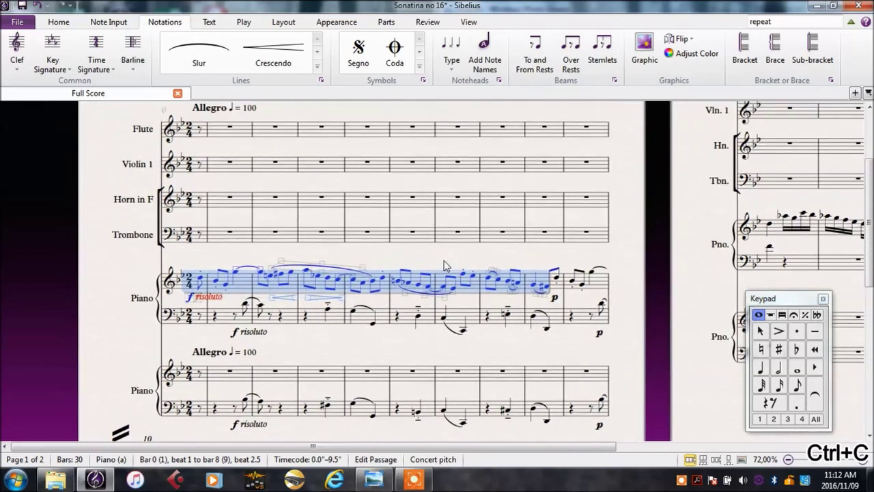
click(198, 164)
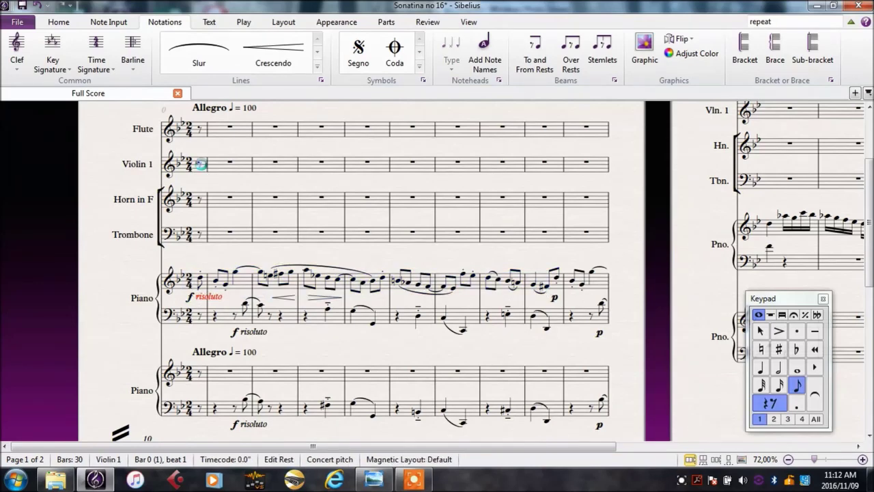
key(ctrl+v)
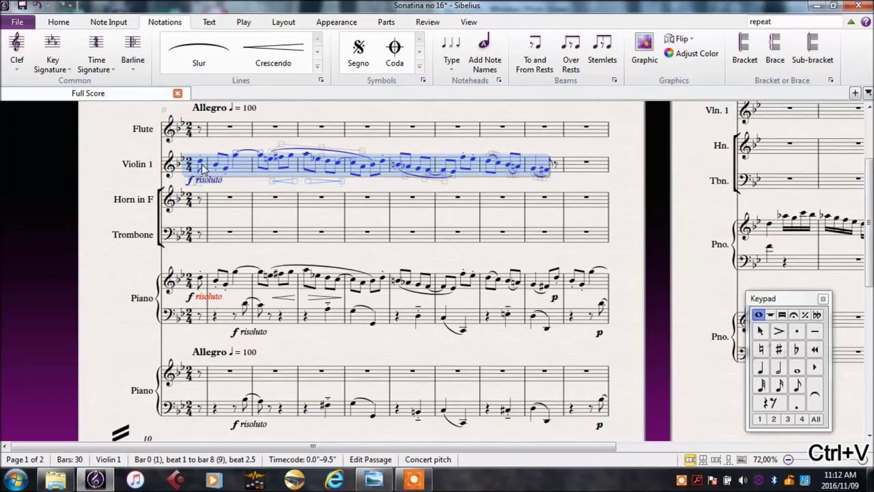
drag(456, 225, 483, 254)
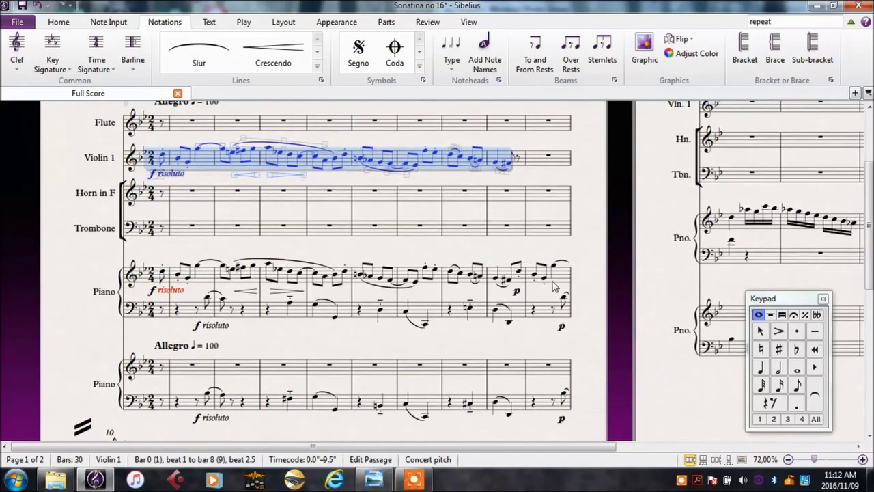
drag(598, 285, 605, 168)
drag(611, 302, 625, 438)
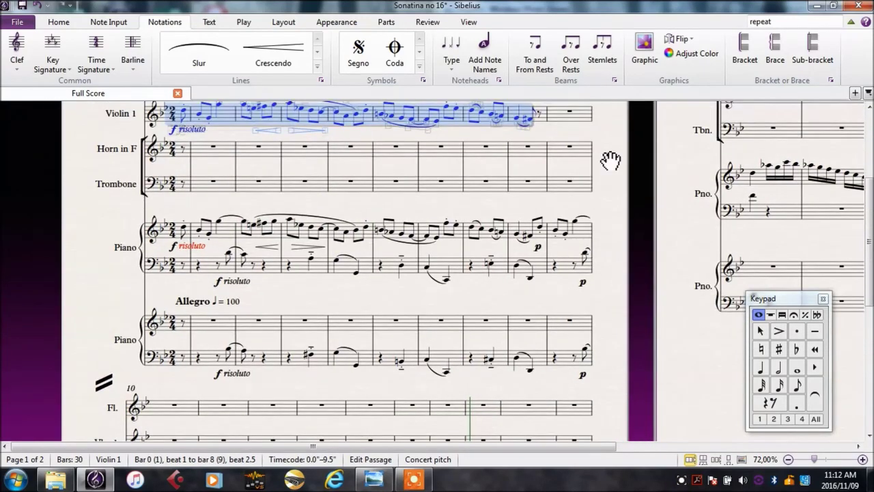
drag(610, 160, 613, 213)
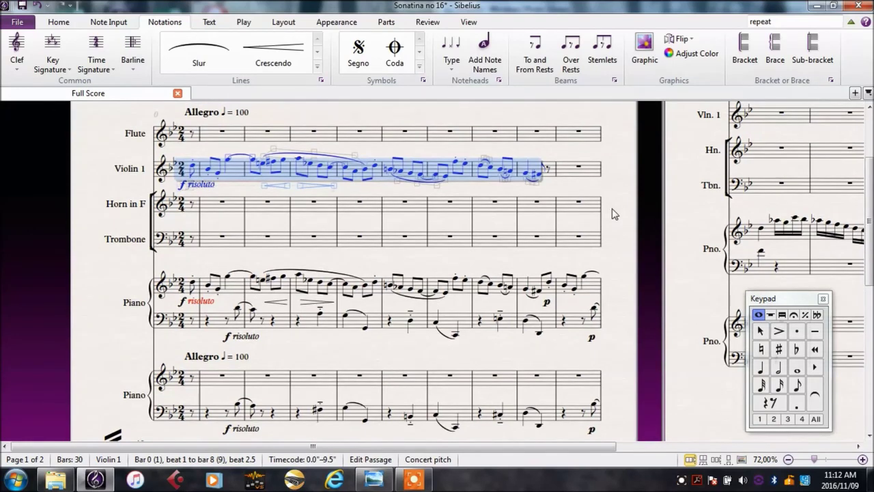
Step: Switch to Panorama view and scroll along the continuous score strip
key(shift+p)
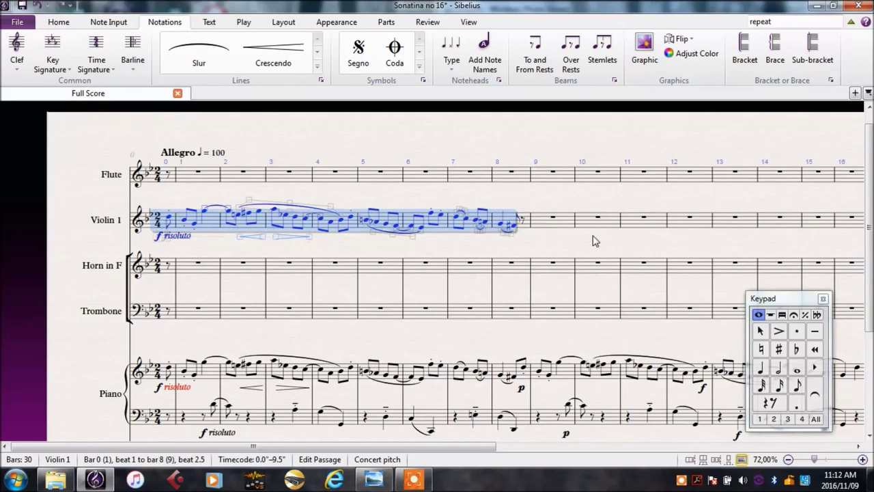
drag(606, 239, 580, 176)
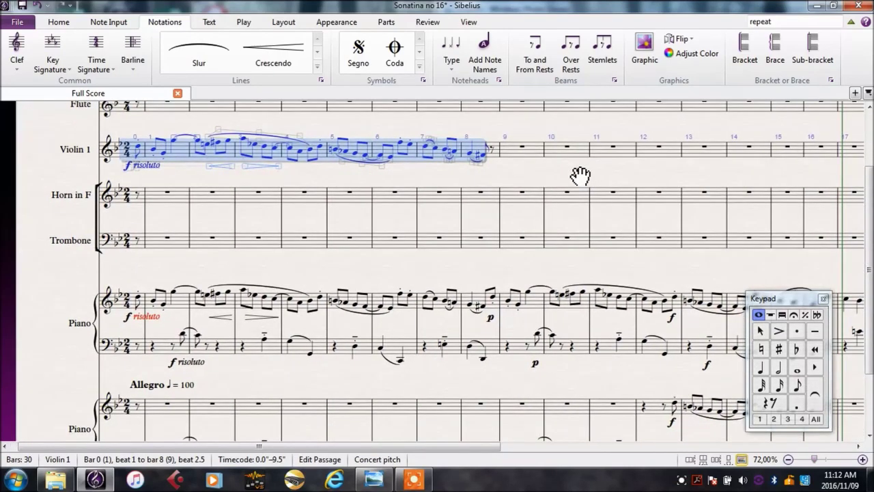
drag(393, 442, 343, 439)
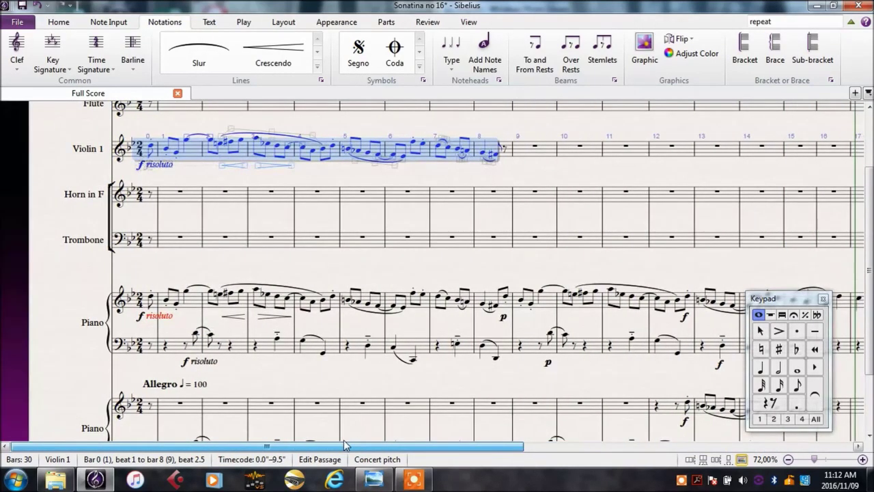
drag(350, 269, 240, 256)
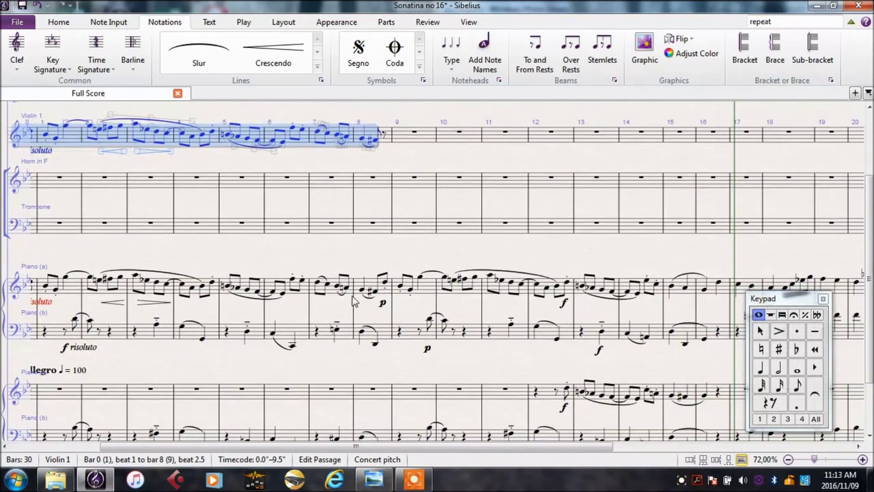
Step: Copy the piano phrase from bar 8 beat 2.5 to bar 12 and select the Flute's bar 8 rest
click(385, 282)
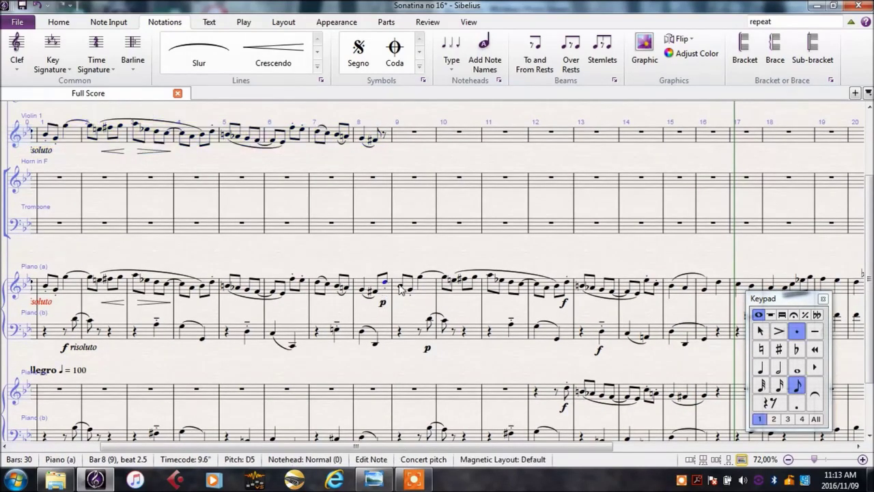
shift+click(557, 289)
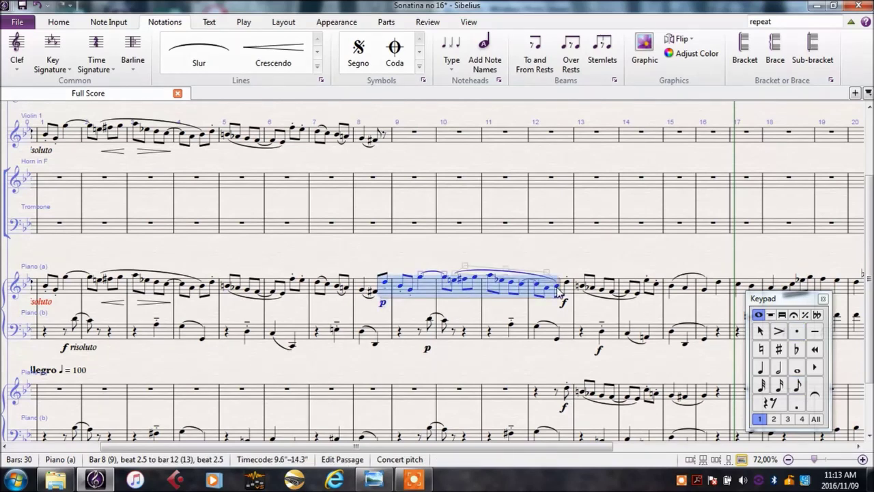
key(ctrl+c)
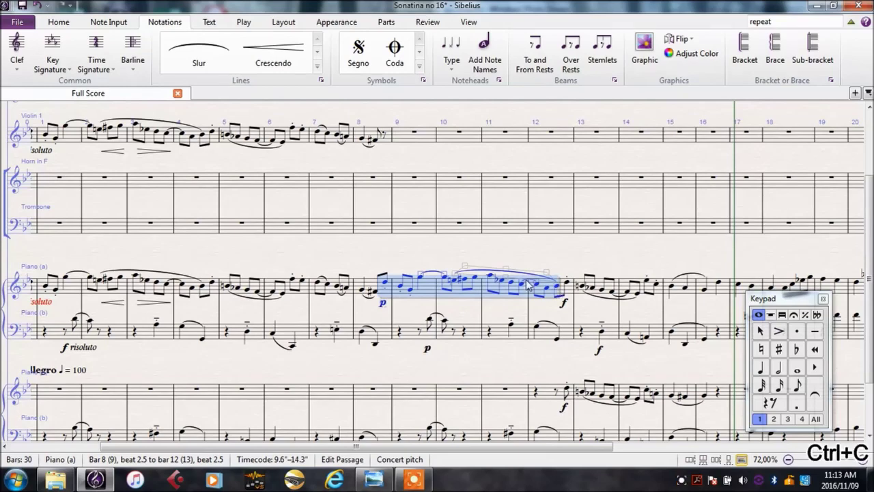
drag(417, 176, 426, 270)
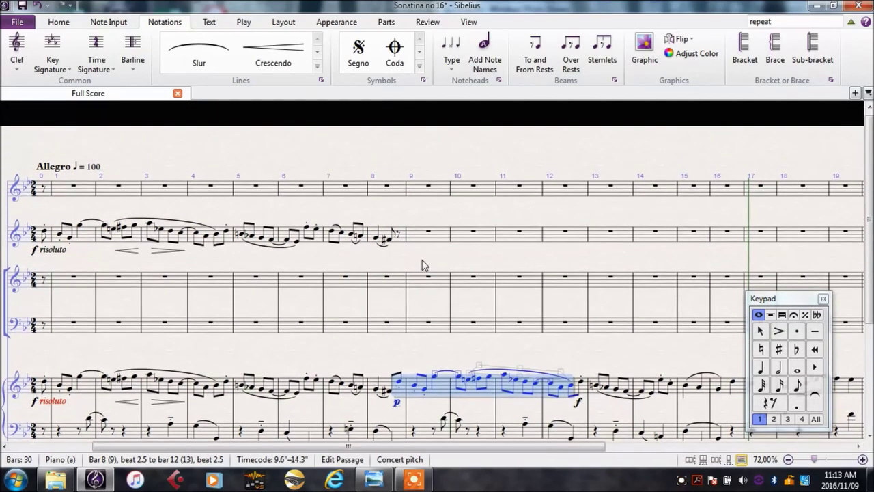
click(387, 186)
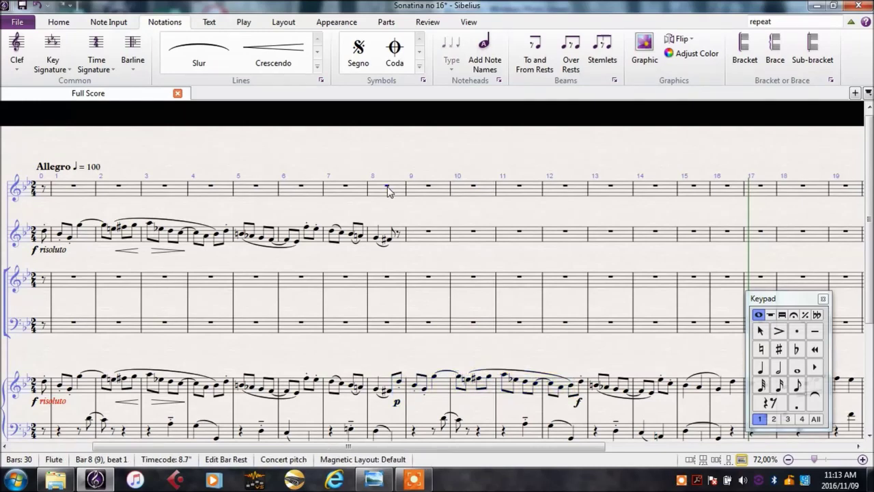
Step: Undo the too-early paste and fill the Flute's bar 8 with a quarter and an eighth rest
key(ctrl+v)
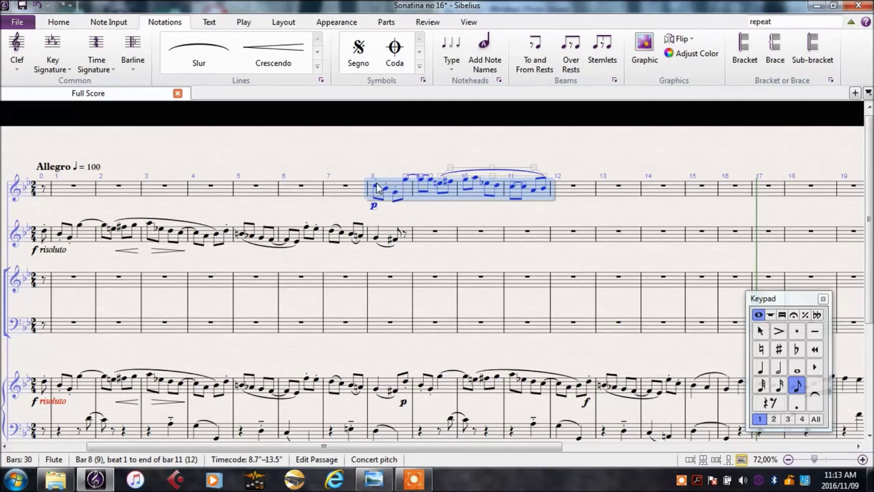
key(ctrl+z)
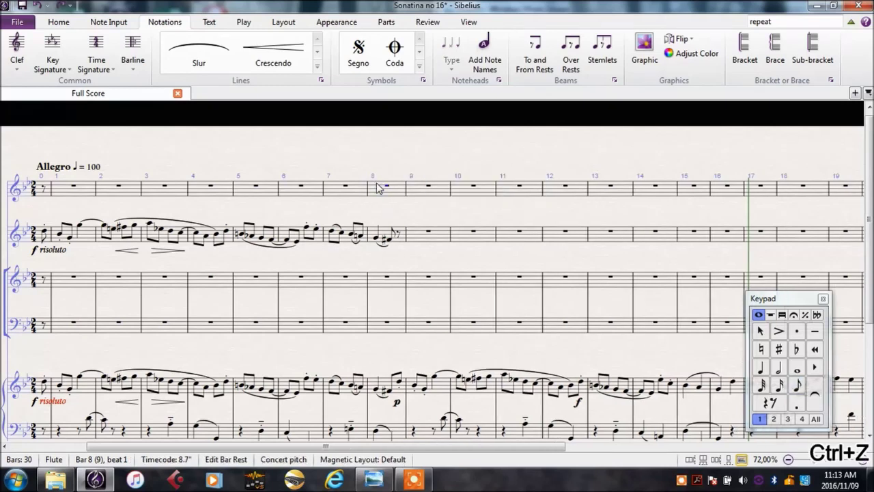
click(762, 369)
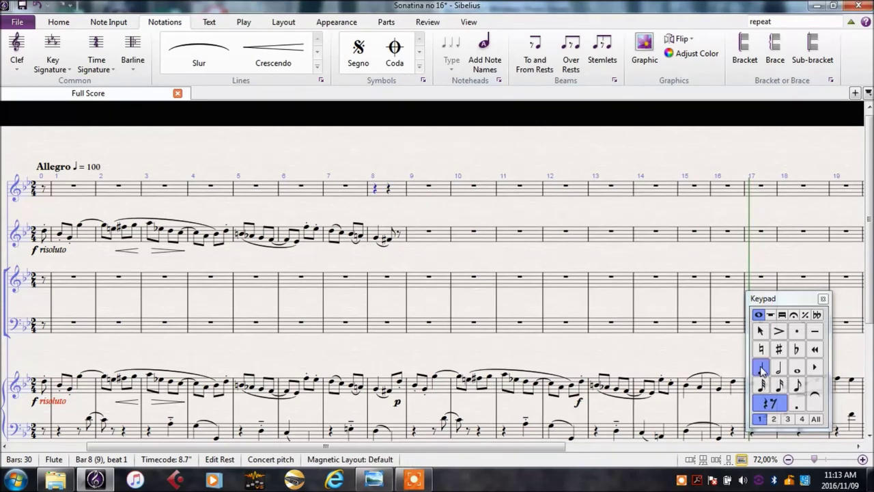
click(770, 402)
click(796, 387)
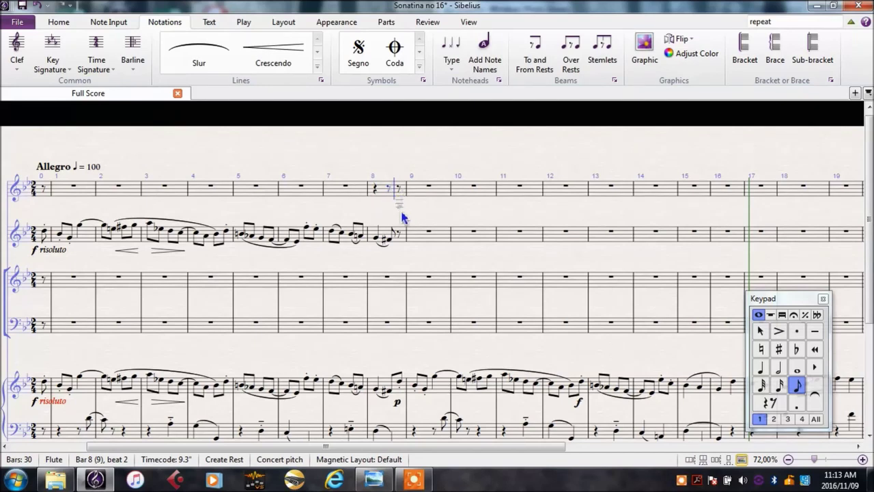
Step: Paste the piano phrase into the Flute starting on the bar 8 eighth rest, beat 2.5
key(ctrl+v)
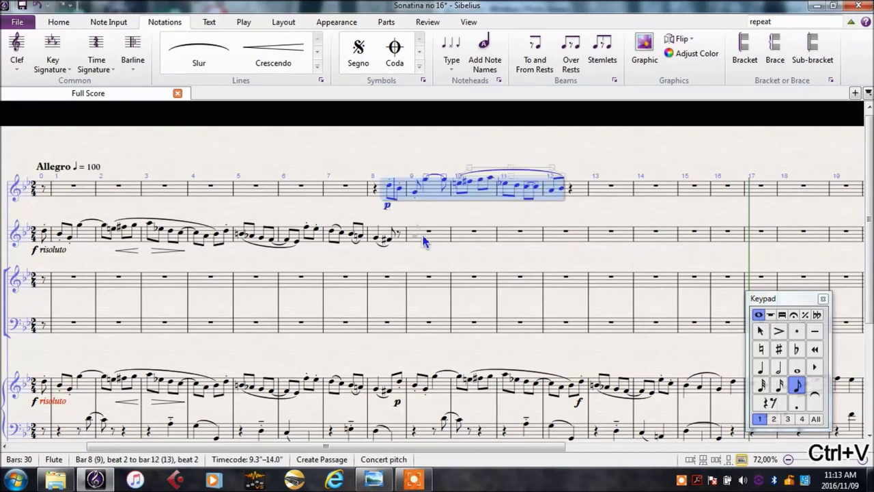
key(ctrl+z)
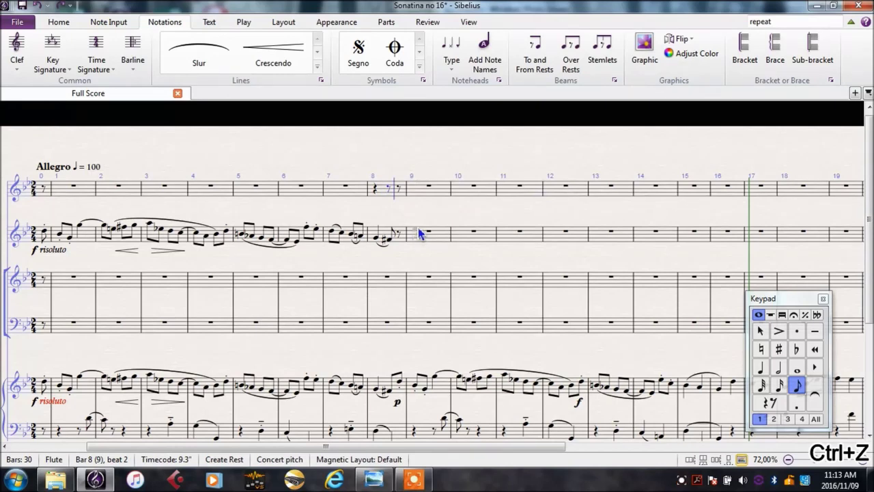
click(398, 189)
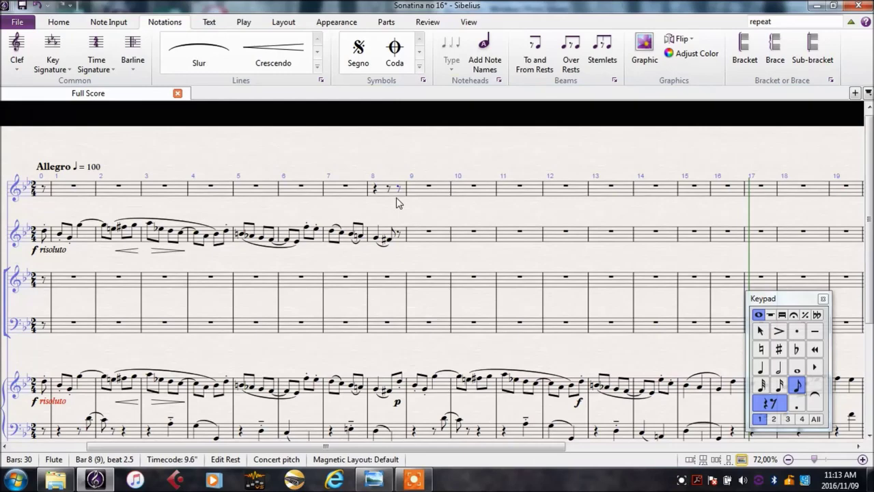
key(ctrl+v)
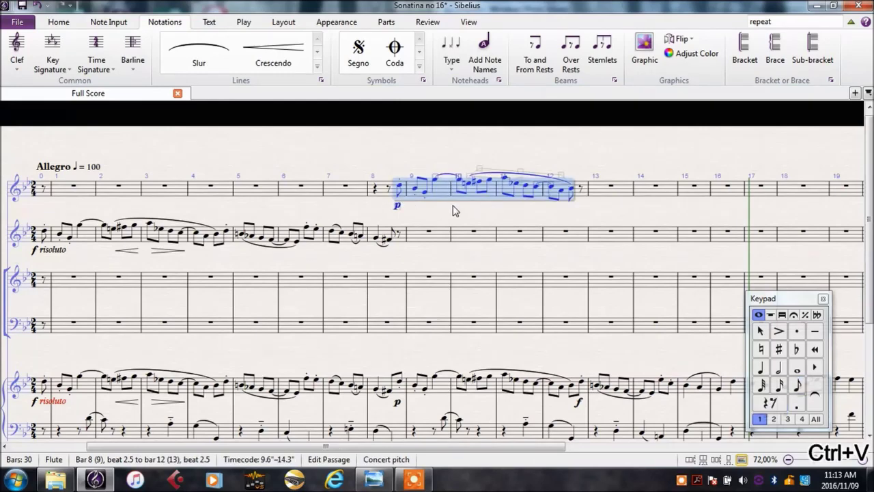
drag(457, 214, 565, 164)
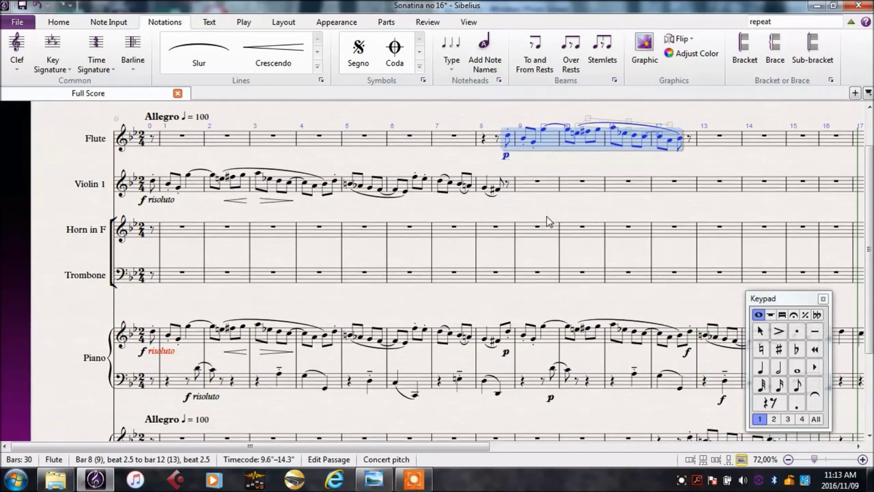
drag(544, 211, 542, 191)
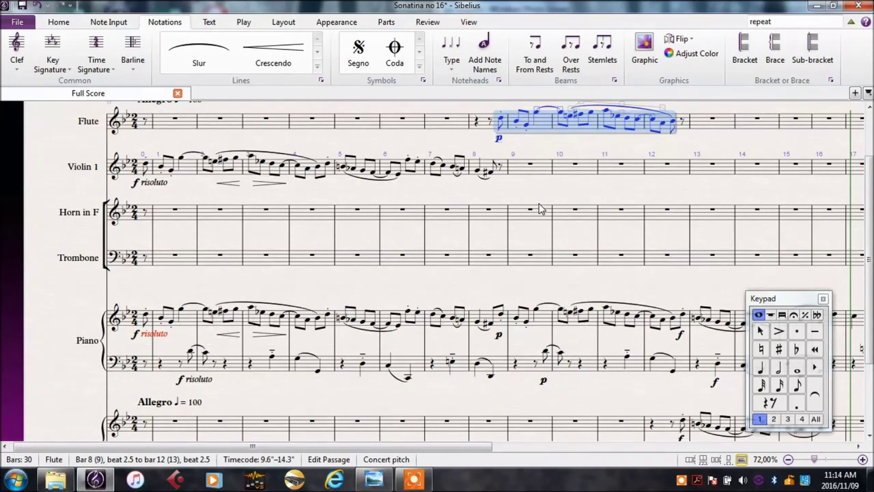
drag(571, 194, 312, 202)
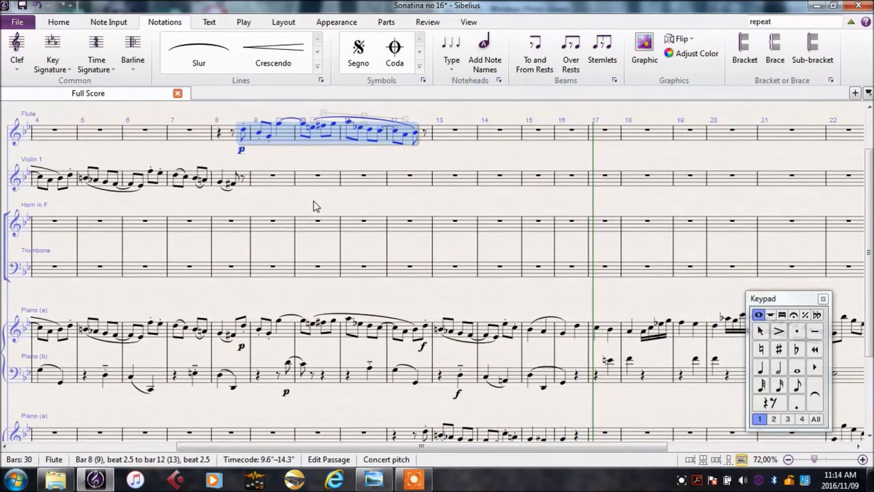
Step: Copy the piano phrase running from bar 12 through bar 16
click(425, 328)
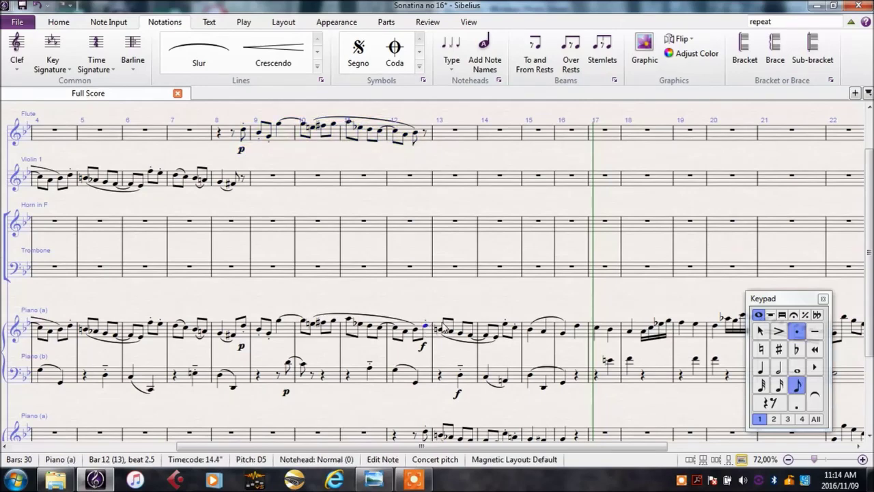
drag(639, 353, 625, 326)
shift+click(550, 310)
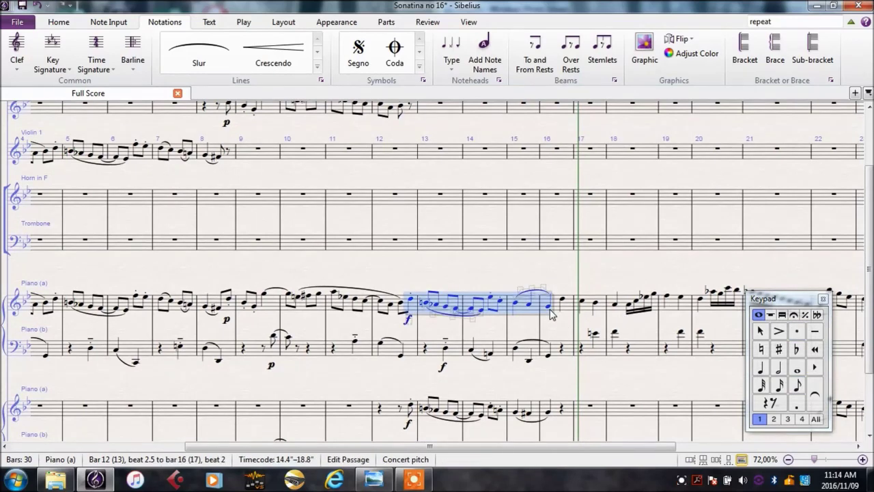
key(ctrl+c)
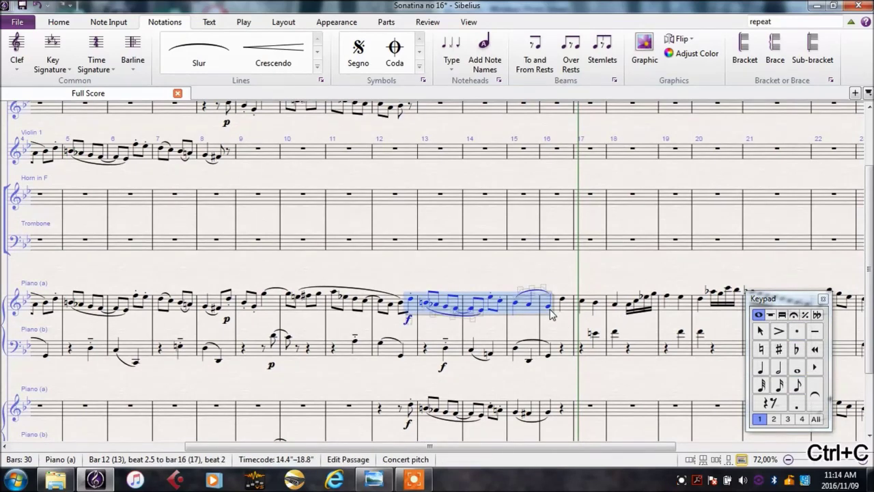
Step: Enter a quarter and an eighth rest in Horn in F bar 12, then paste the phrase after them
click(396, 196)
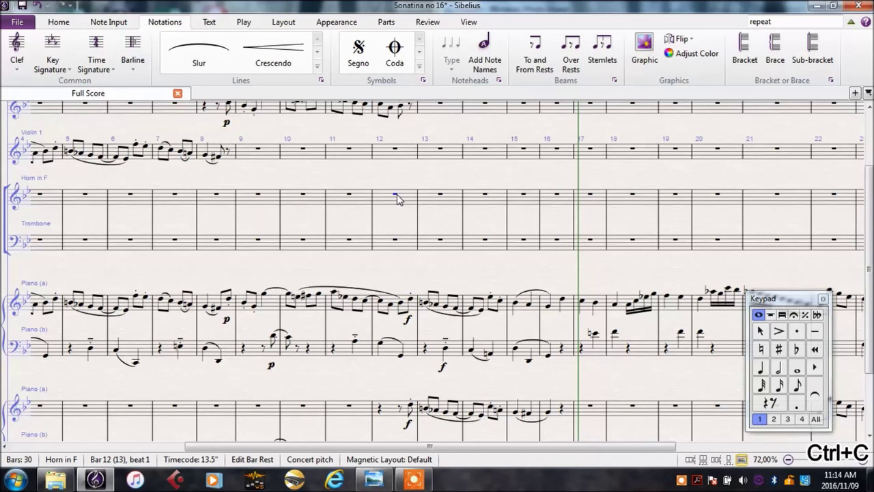
key(4)
key(n)
key(3)
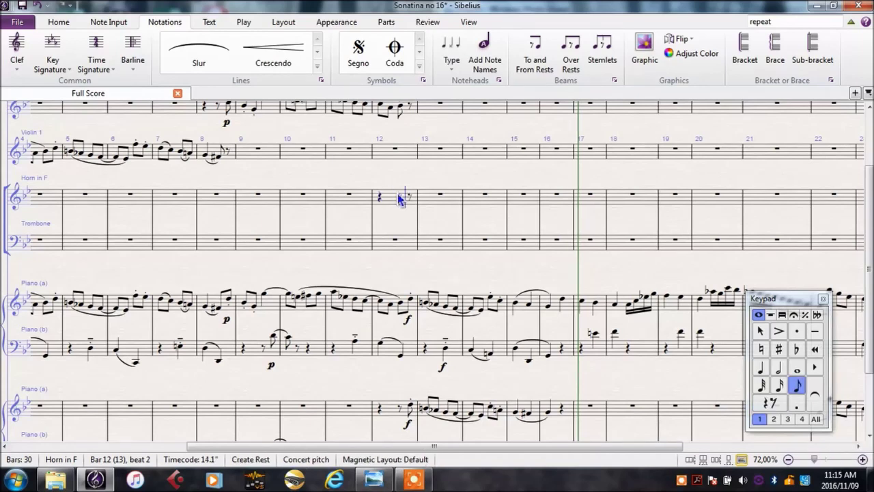
key(0)
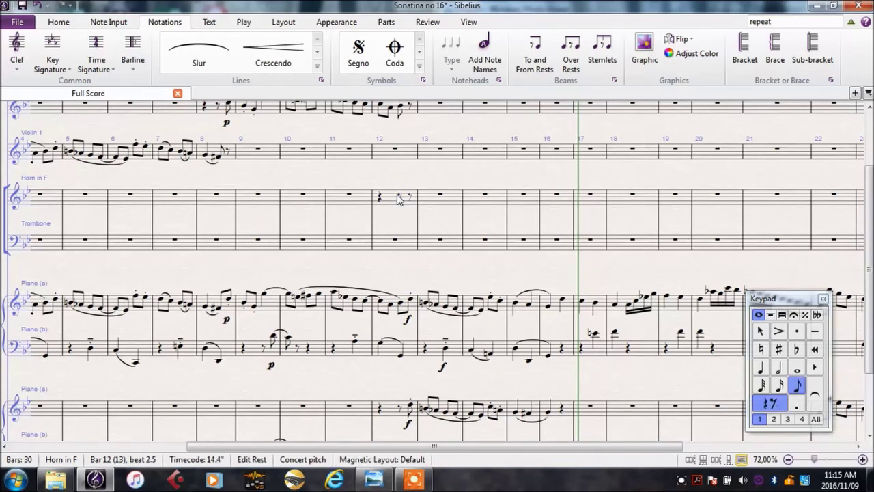
key(ctrl+v)
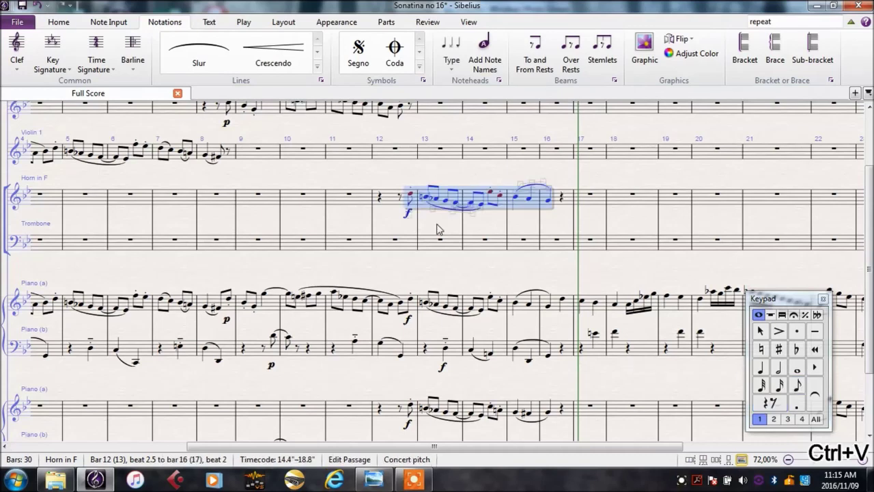